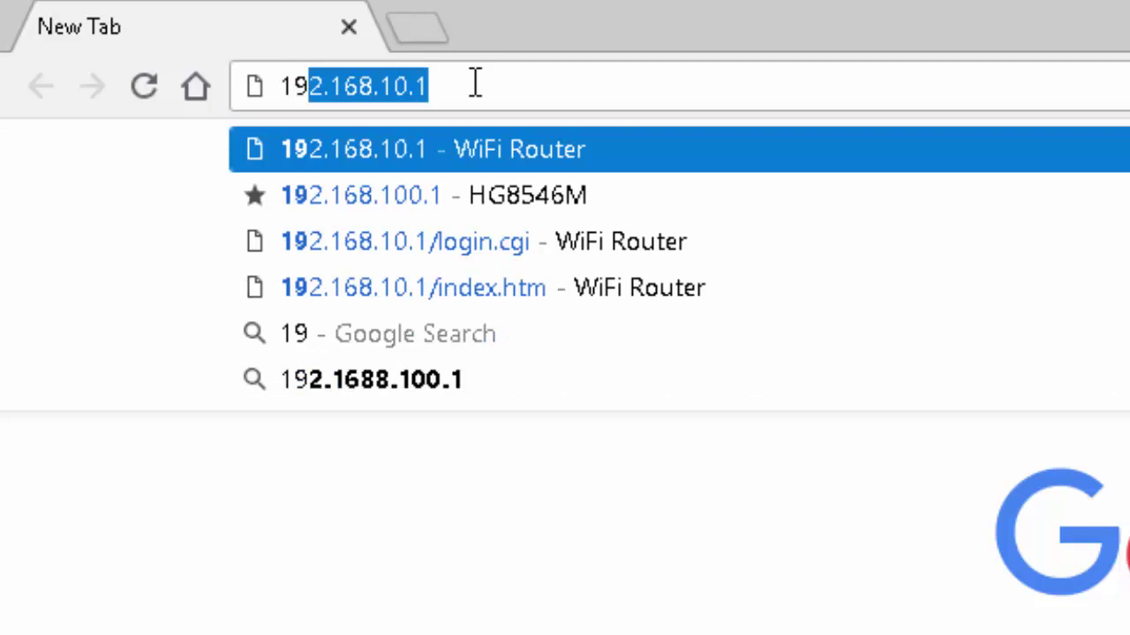
# Step: Load the router admin page at 192.168.100.1 in Chrome's address bar
pyautogui.write('.')
pyautogui.press('BackSpace')
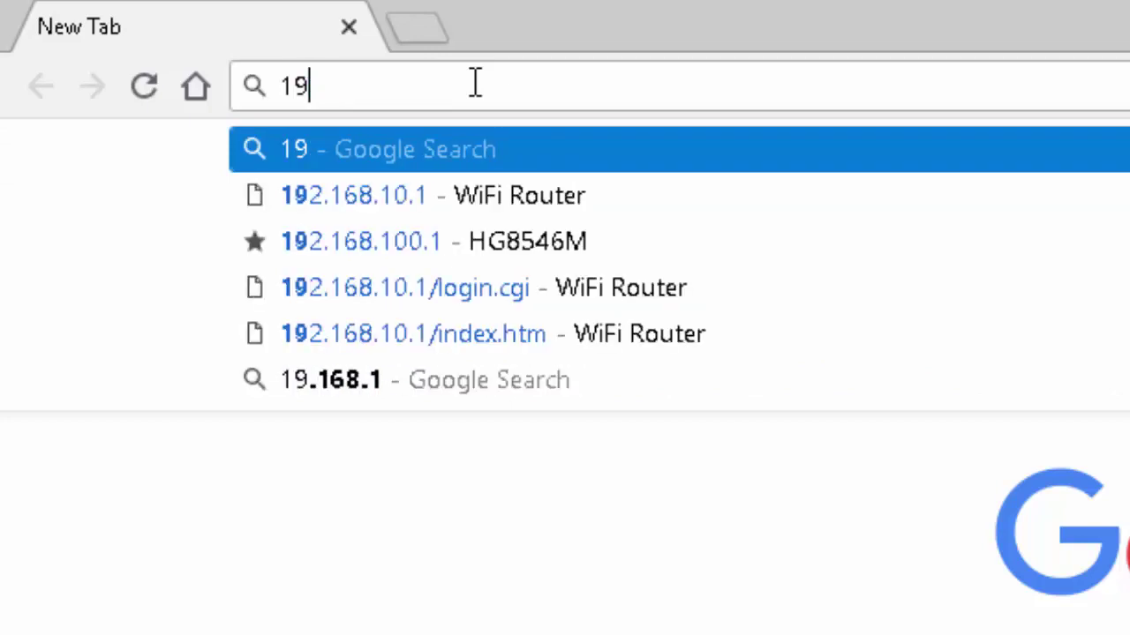
pyautogui.write('2.16')
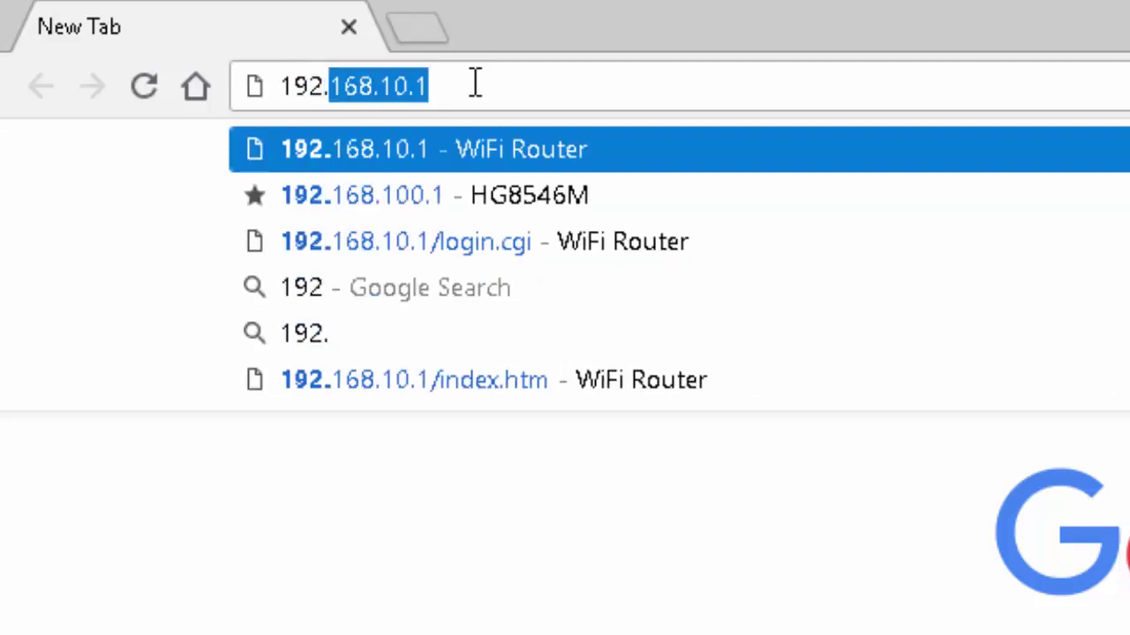
pyautogui.write('8.10')
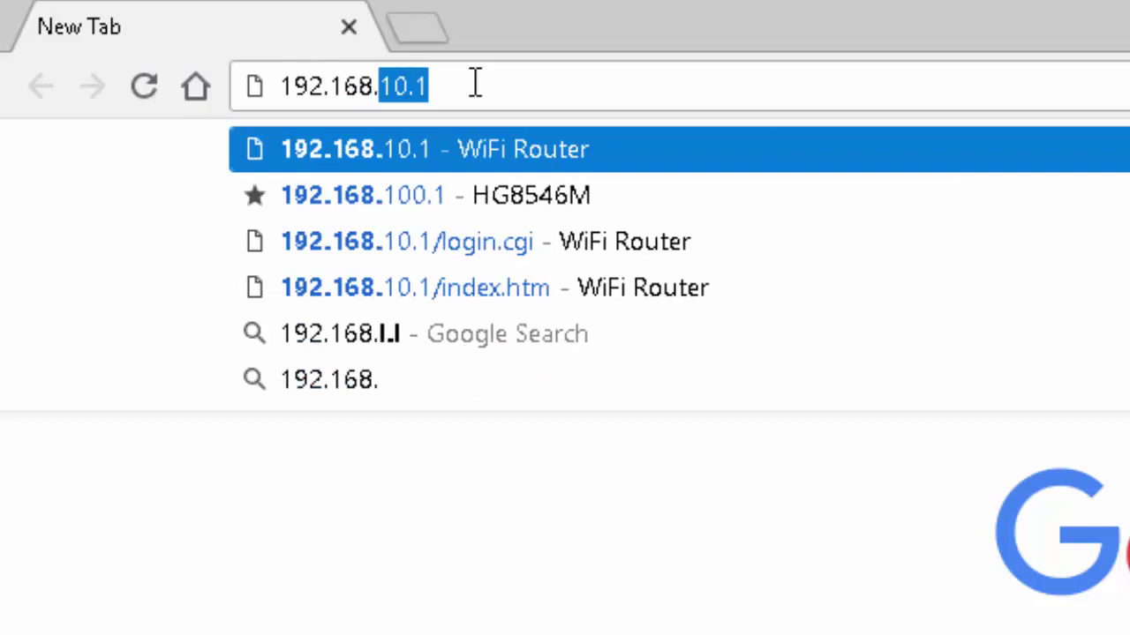
pyautogui.write('0.')
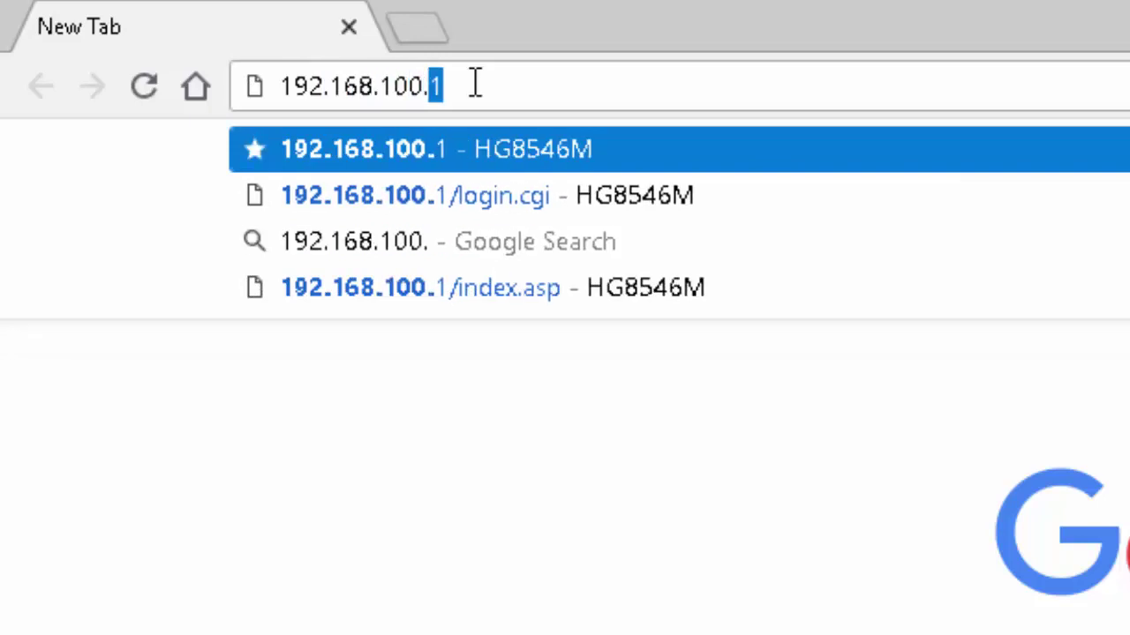
pyautogui.press('Return')
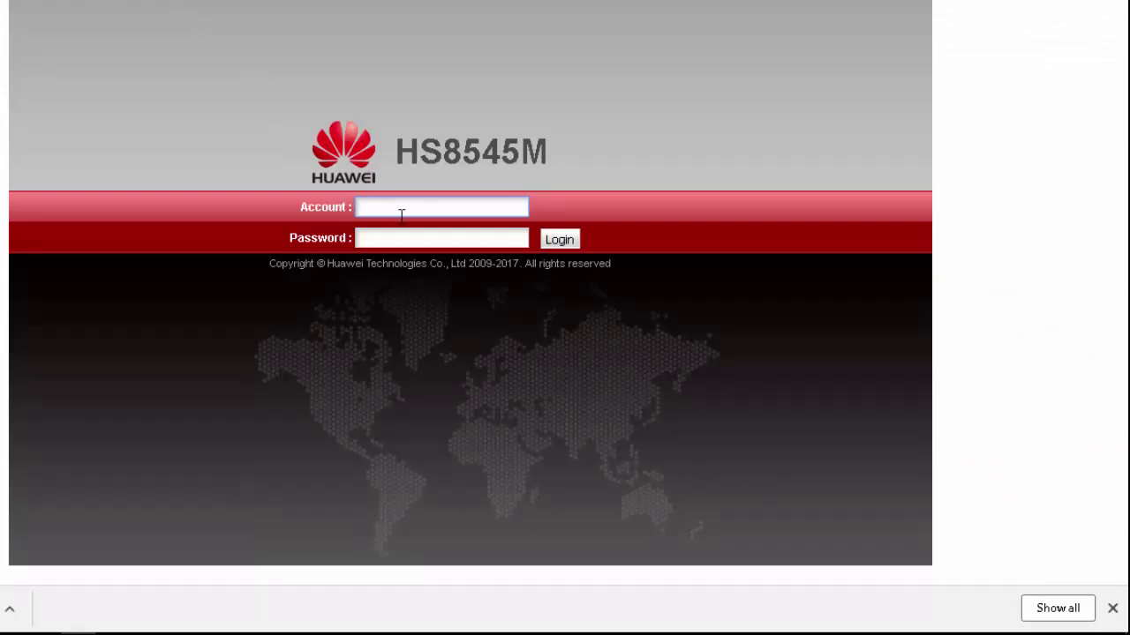
# Step: Log in to the router with the administrator account name and password
pyautogui.write('telecomadmin')
pyautogui.press('Tab')
pyautogui.write('admin')
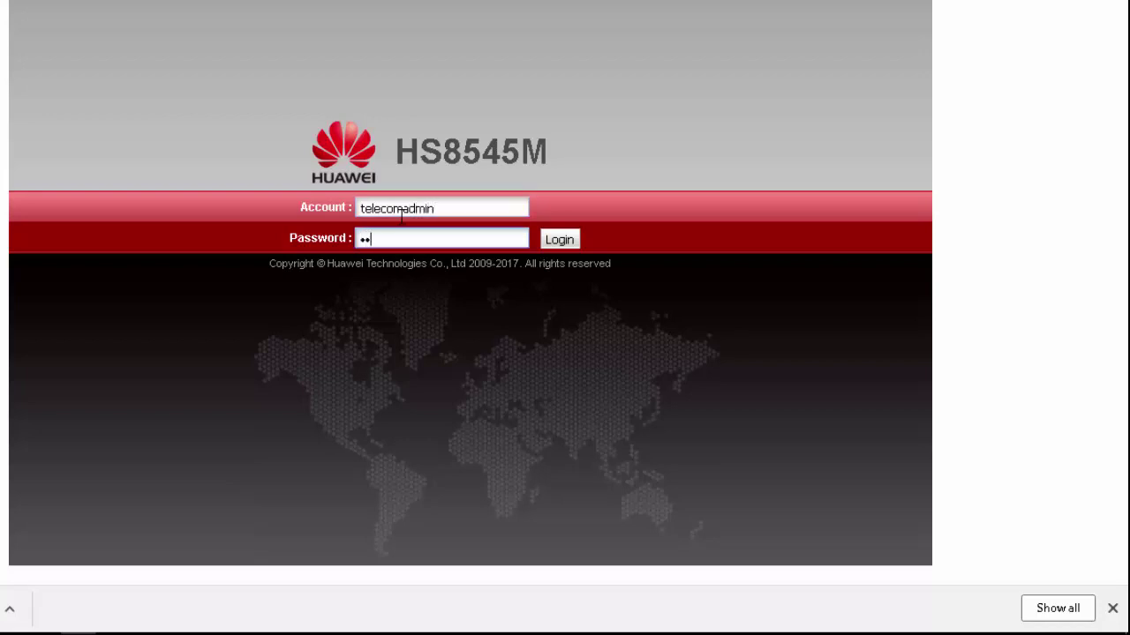
pyautogui.write('telecotelecom')
pyautogui.click(547, 243)
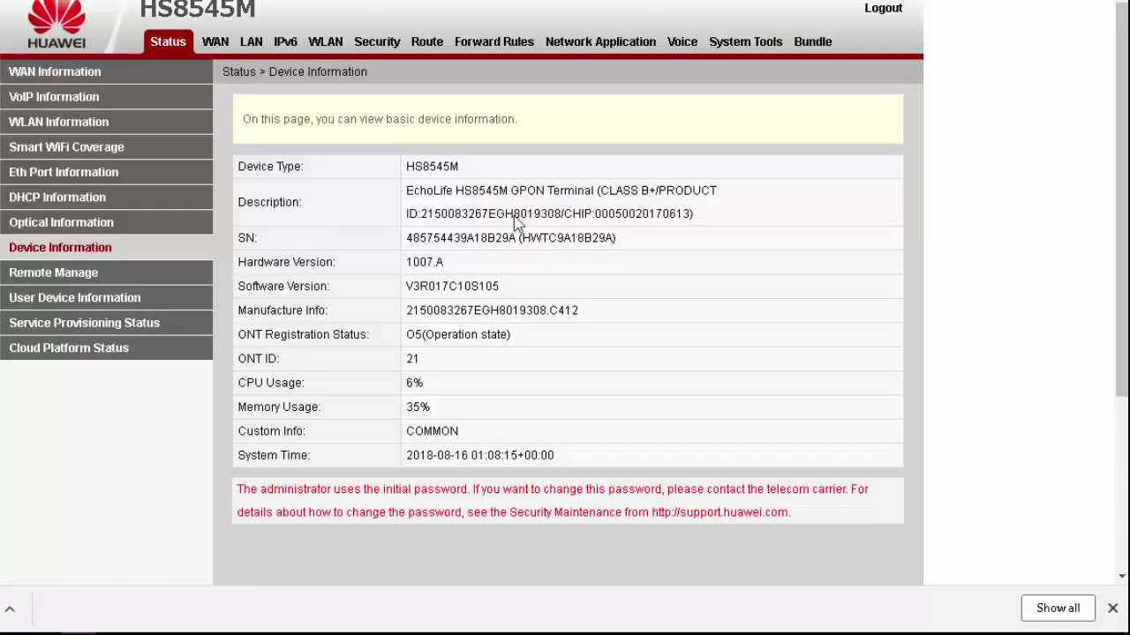
# Step: Untick Broadcast SSID for HOME under WLAN Basic Configuration and apply the change
pyautogui.click(337, 50)
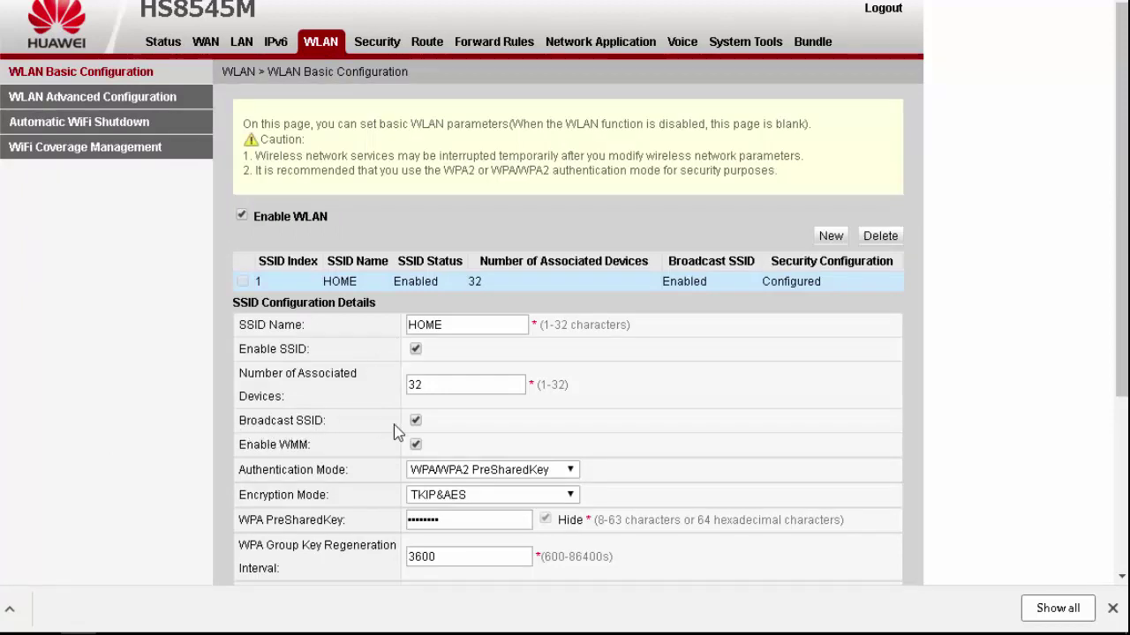
pyautogui.moveTo(418, 431)
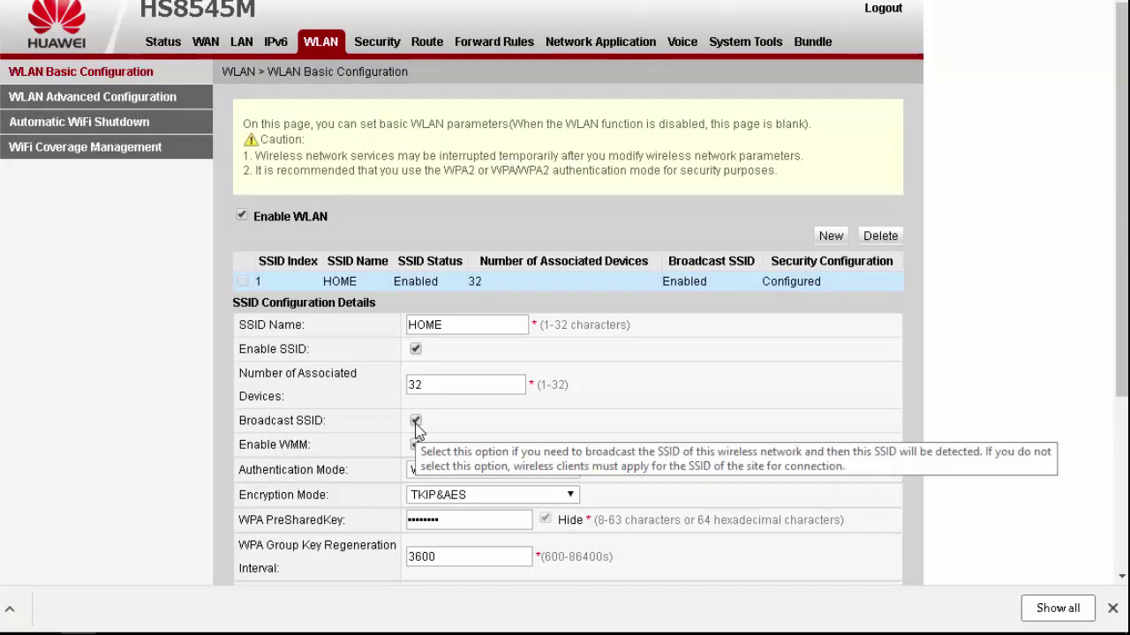
pyautogui.click(416, 422)
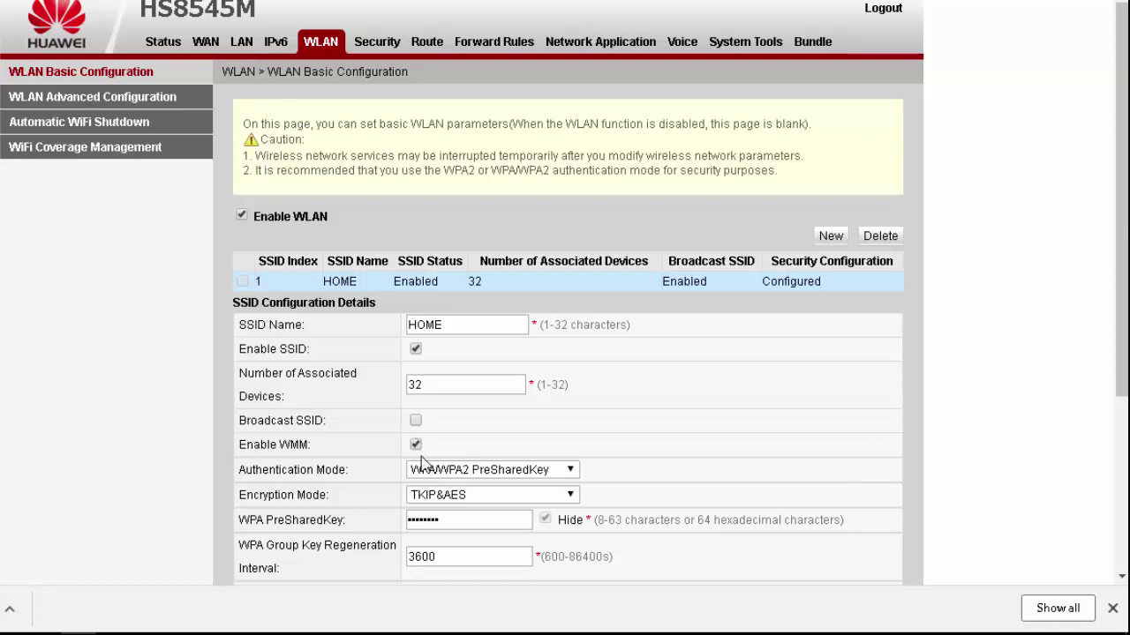
pyautogui.scroll(-3, 1115, 515)
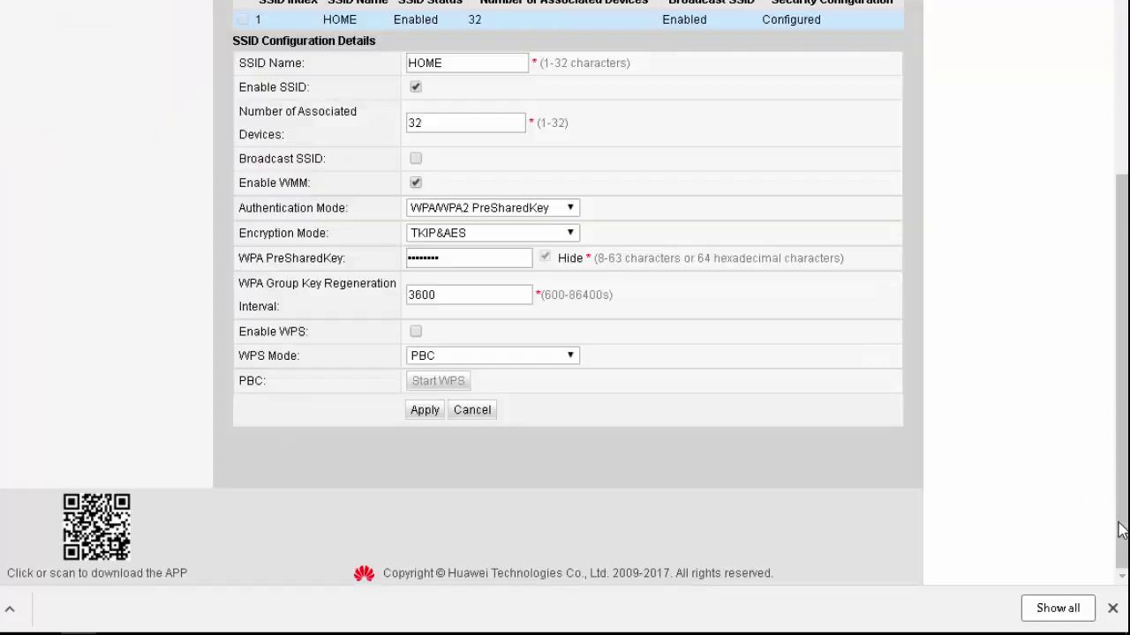
pyautogui.click(423, 411)
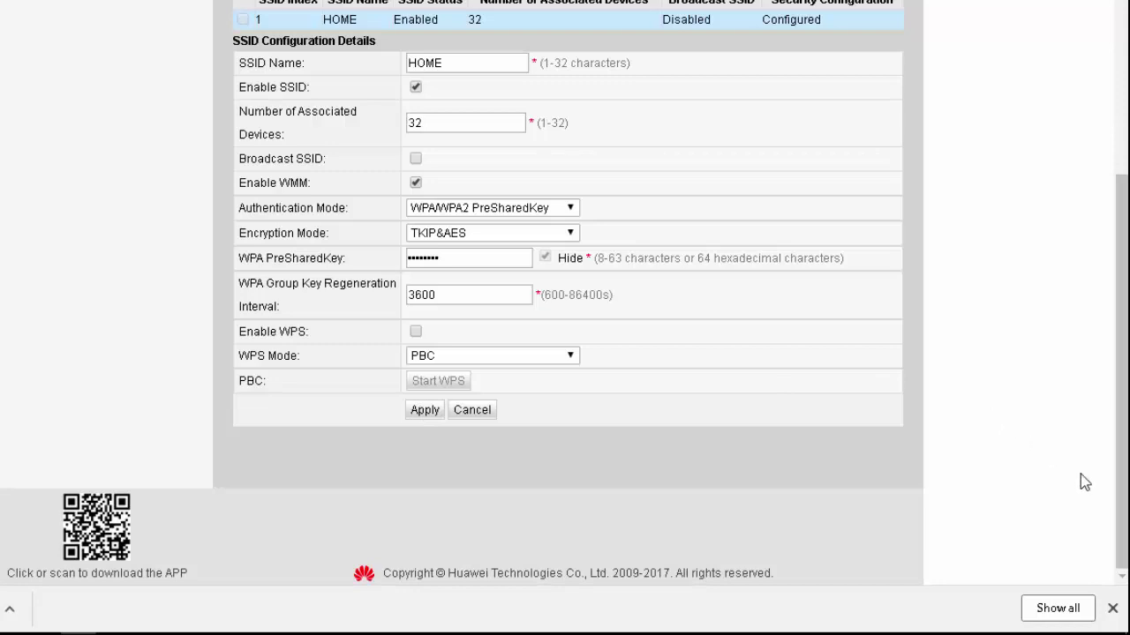
pyautogui.click(1112, 608)
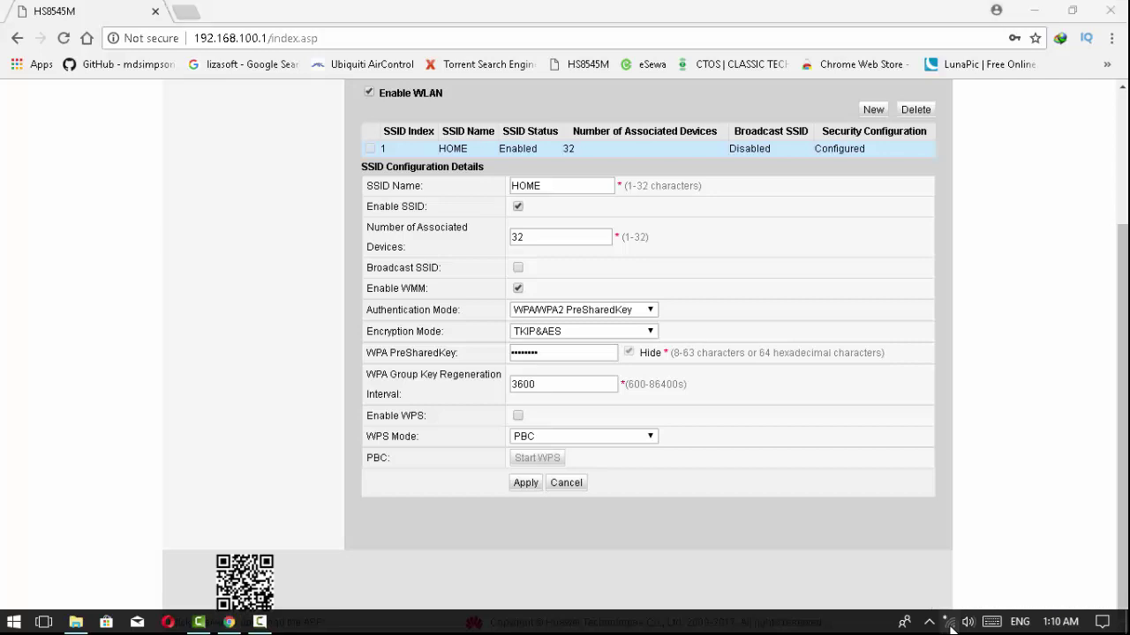
# Step: Toggle the Wi-Fi tile off and on twice in the network flyout to rescan
pyautogui.click(949, 623)
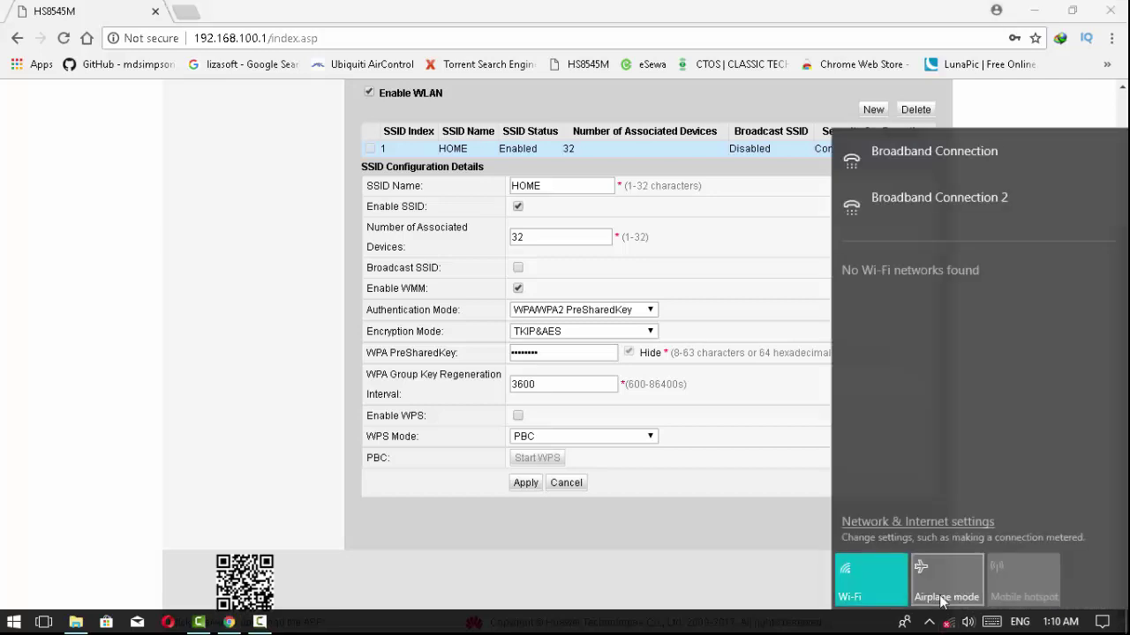
pyautogui.click(895, 575)
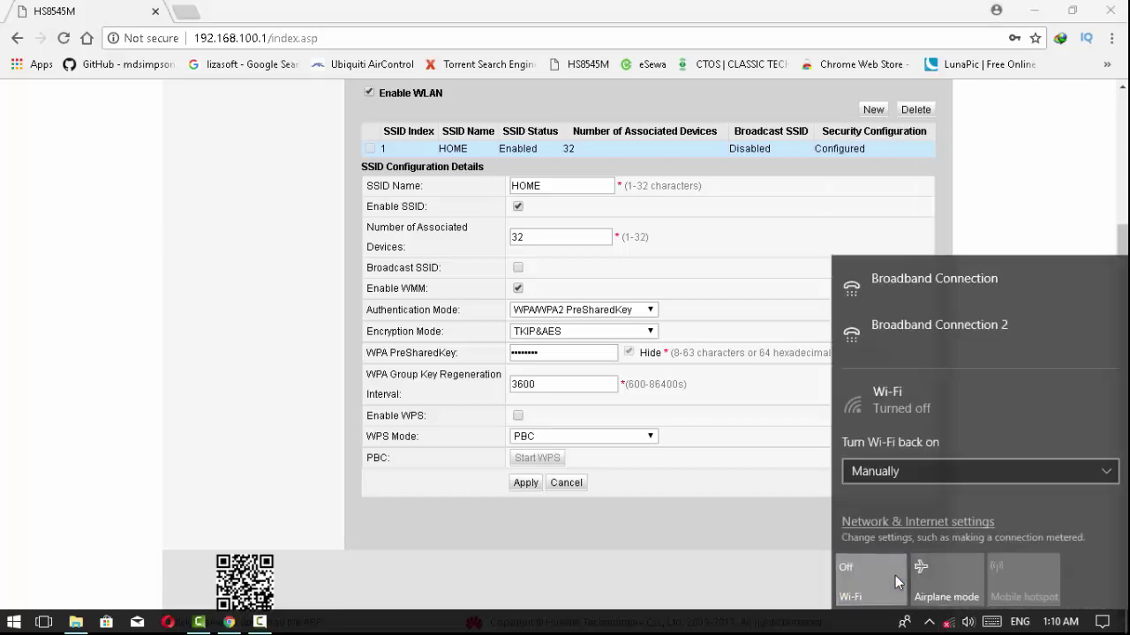
pyautogui.click(895, 575)
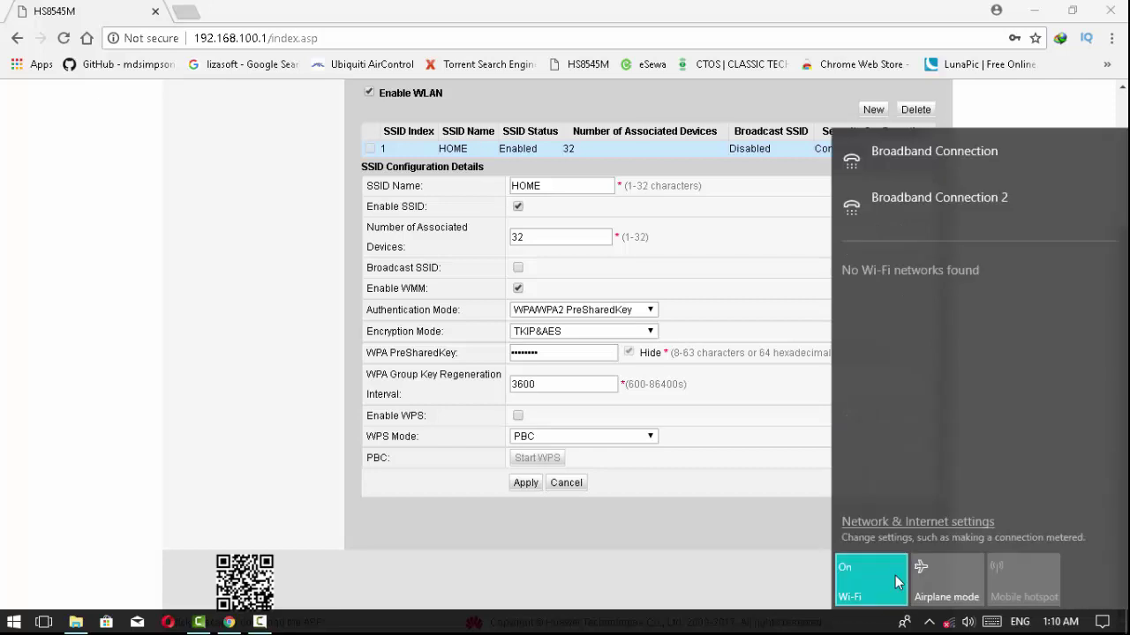
pyautogui.click(949, 626)
pyautogui.click(950, 625)
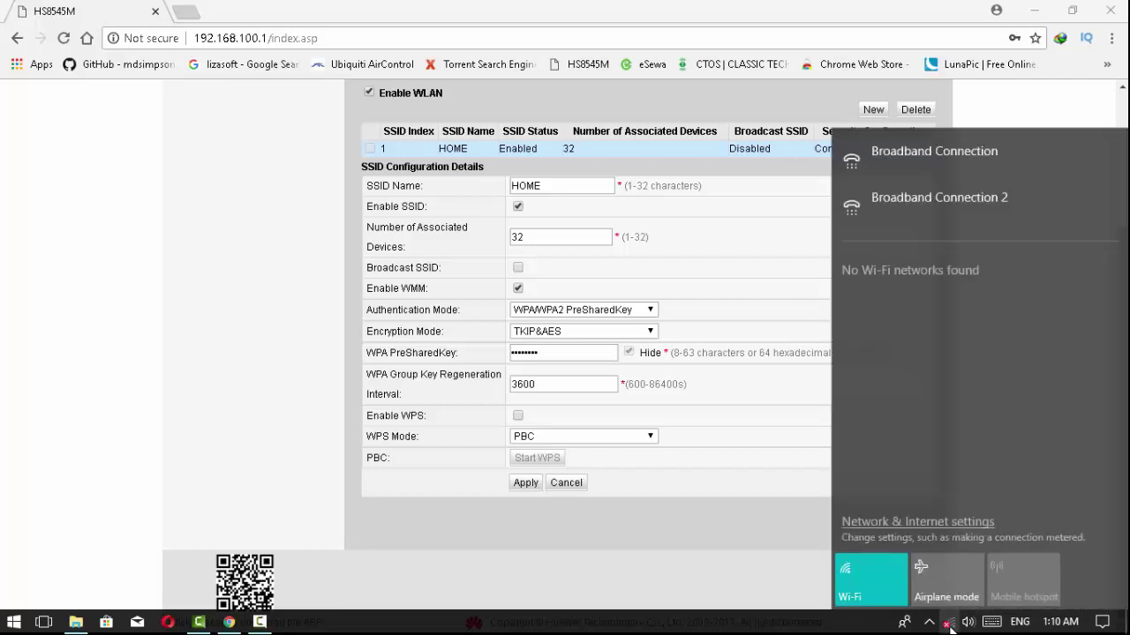
pyautogui.click(892, 582)
pyautogui.click(893, 584)
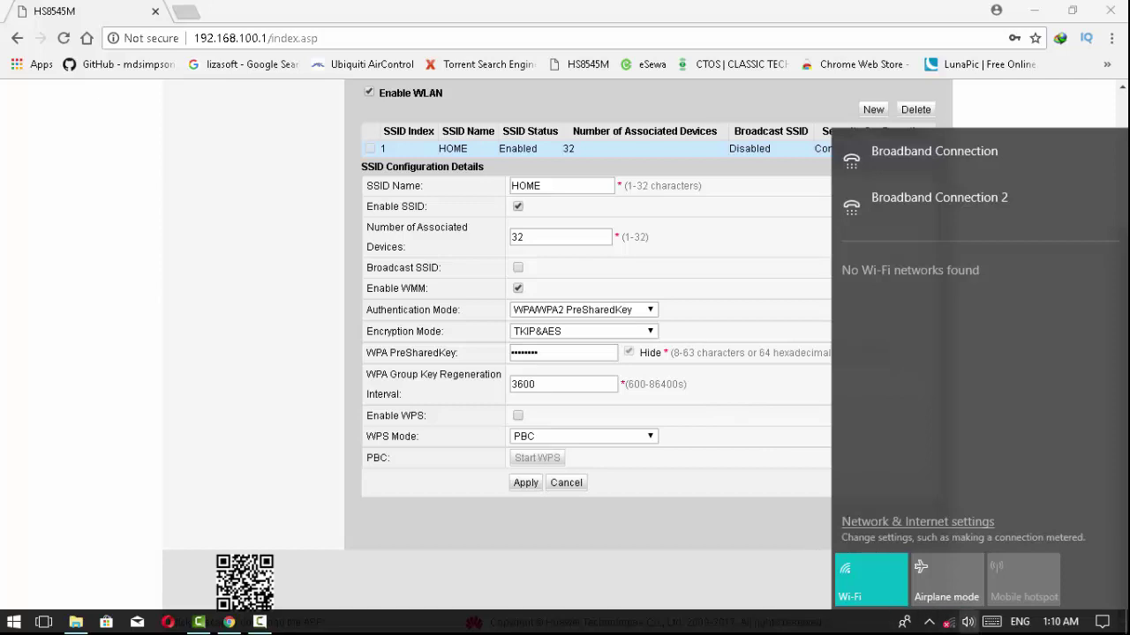
pyautogui.click(949, 623)
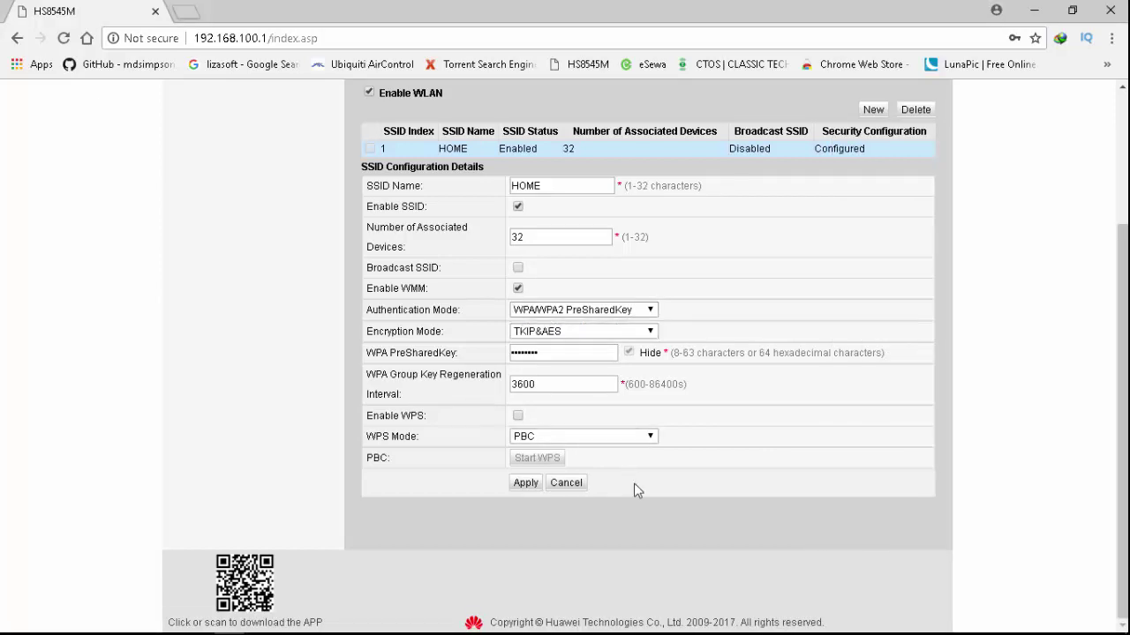
# Step: Toggle Wi-Fi again, check the Hidden Network entry, then bring up the Action Center
pyautogui.moveTo(940, 632)
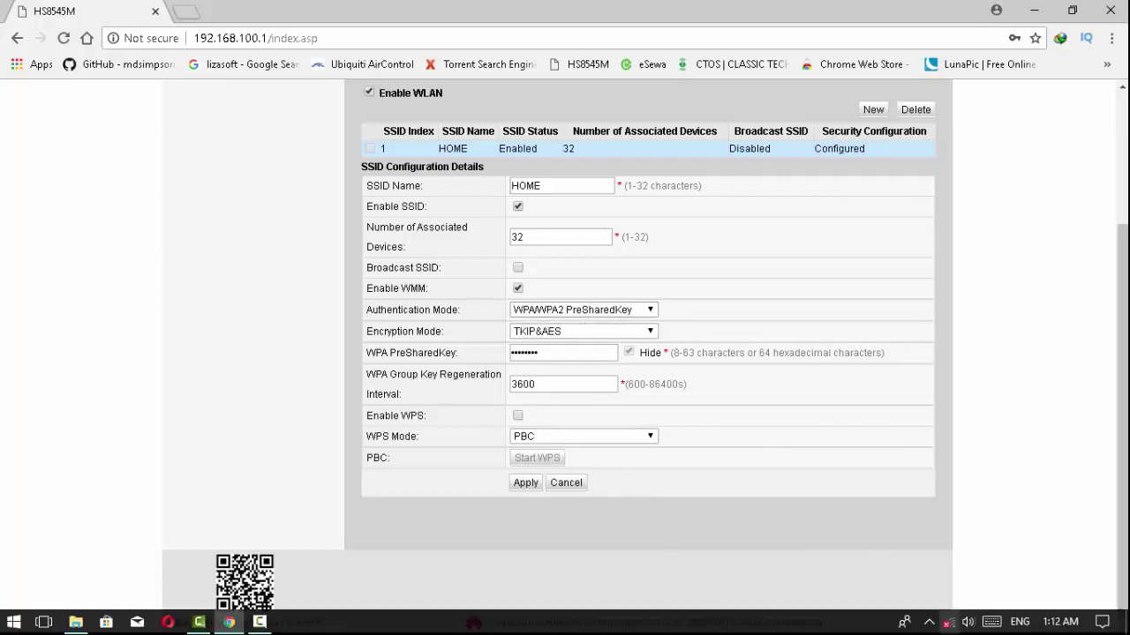
pyautogui.click(946, 623)
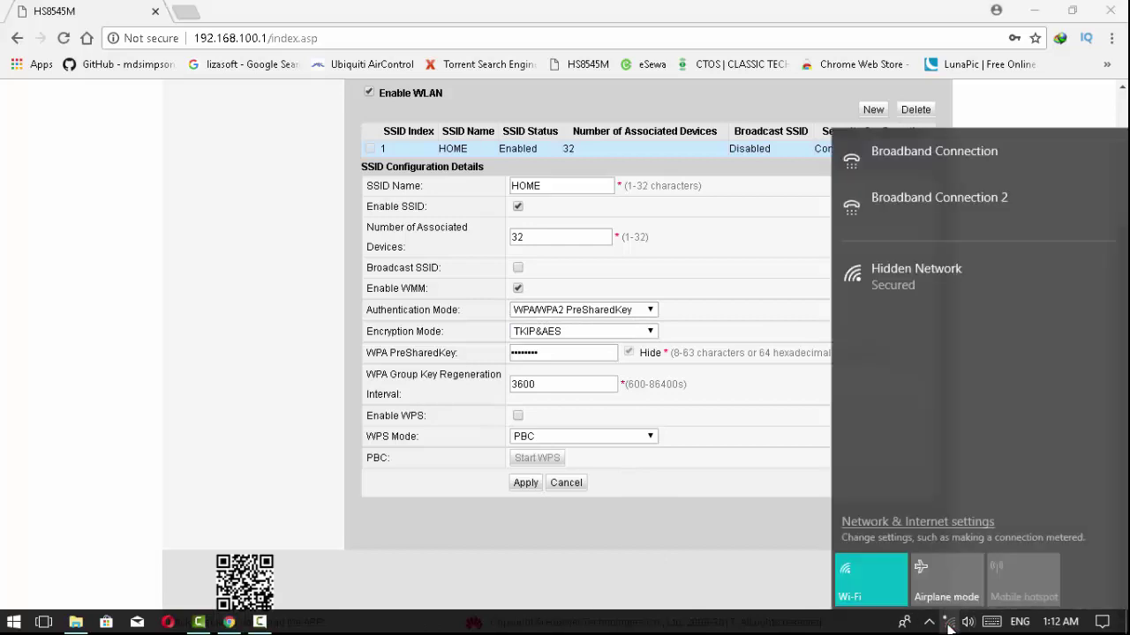
pyautogui.click(857, 584)
pyautogui.click(857, 584)
pyautogui.click(878, 279)
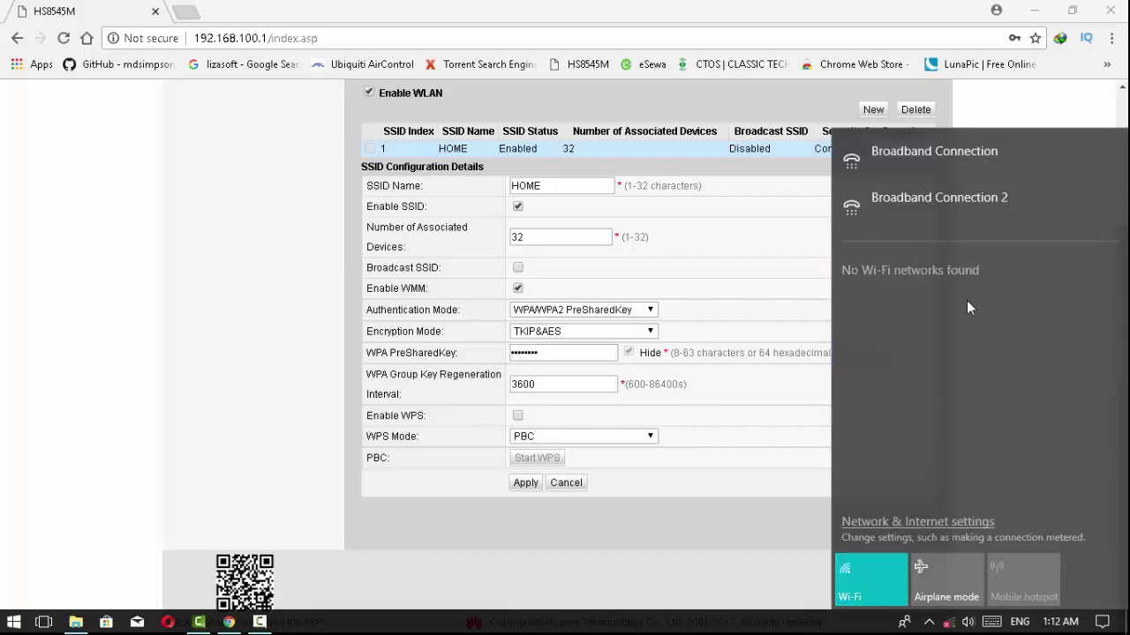
pyautogui.click(869, 558)
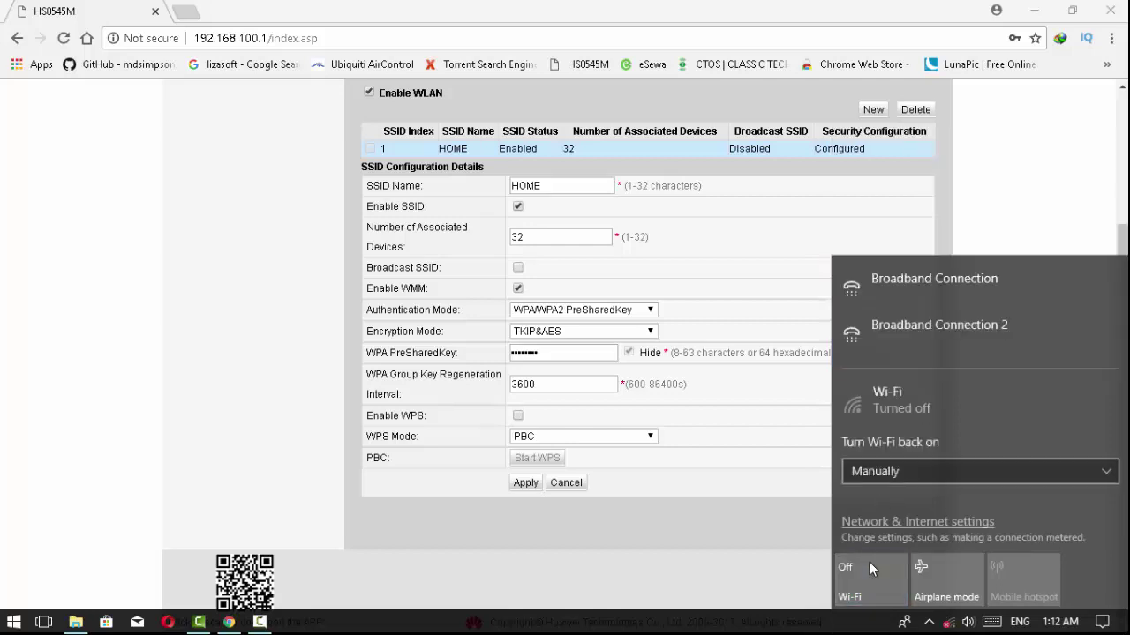
pyautogui.click(869, 562)
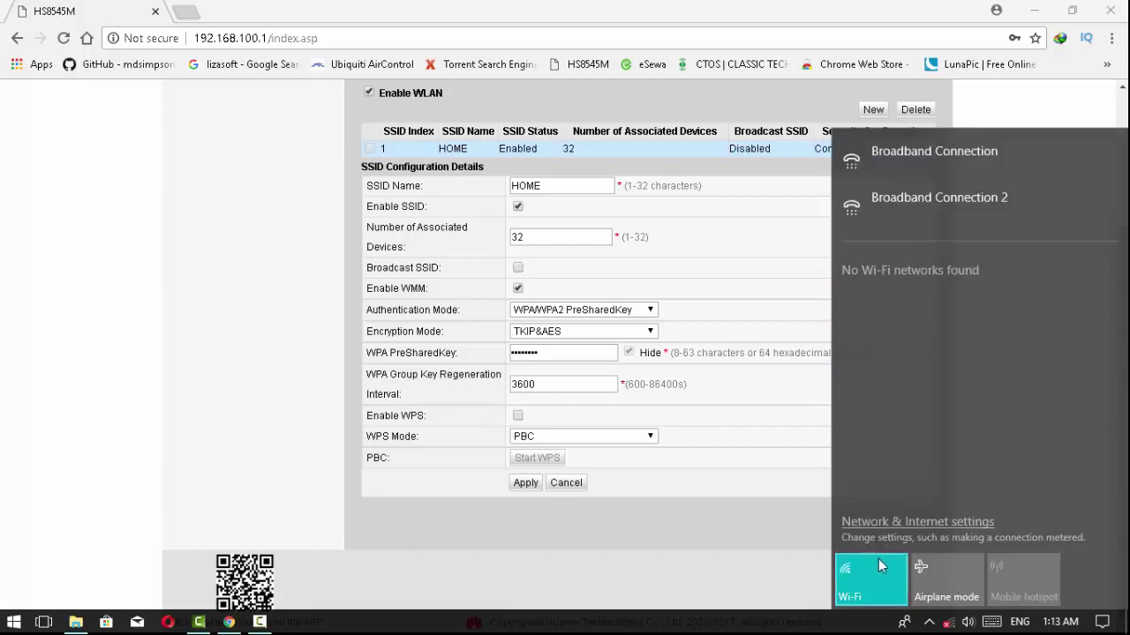
pyautogui.click(1102, 622)
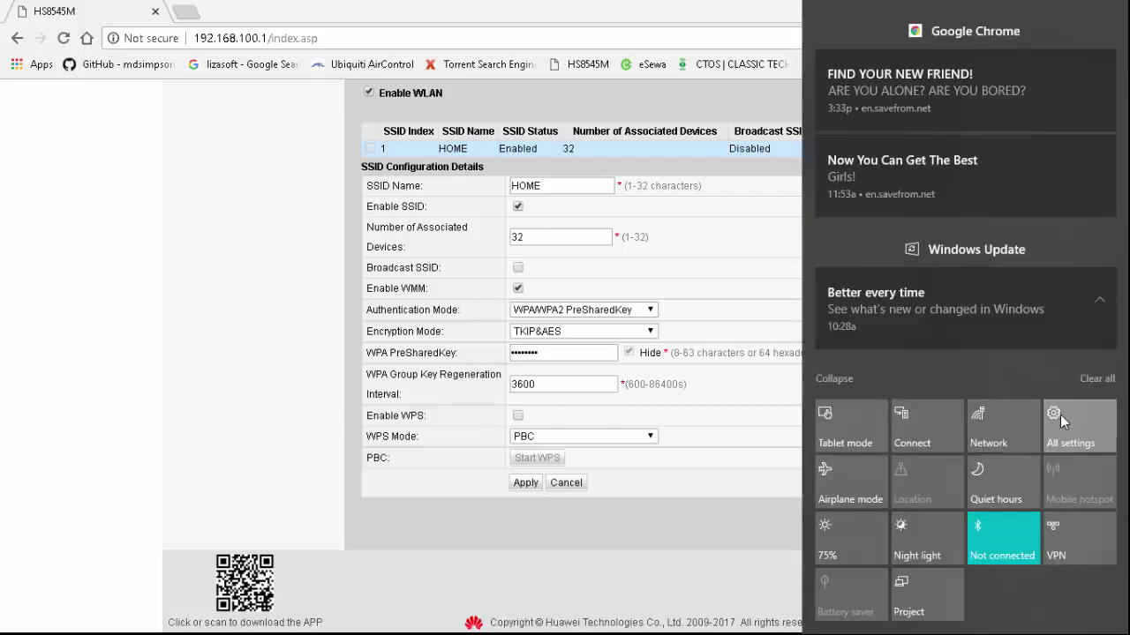
# Step: Go through Network & Internet > Wi-Fi > Manage known networks to Add a new network
pyautogui.click(1060, 415)
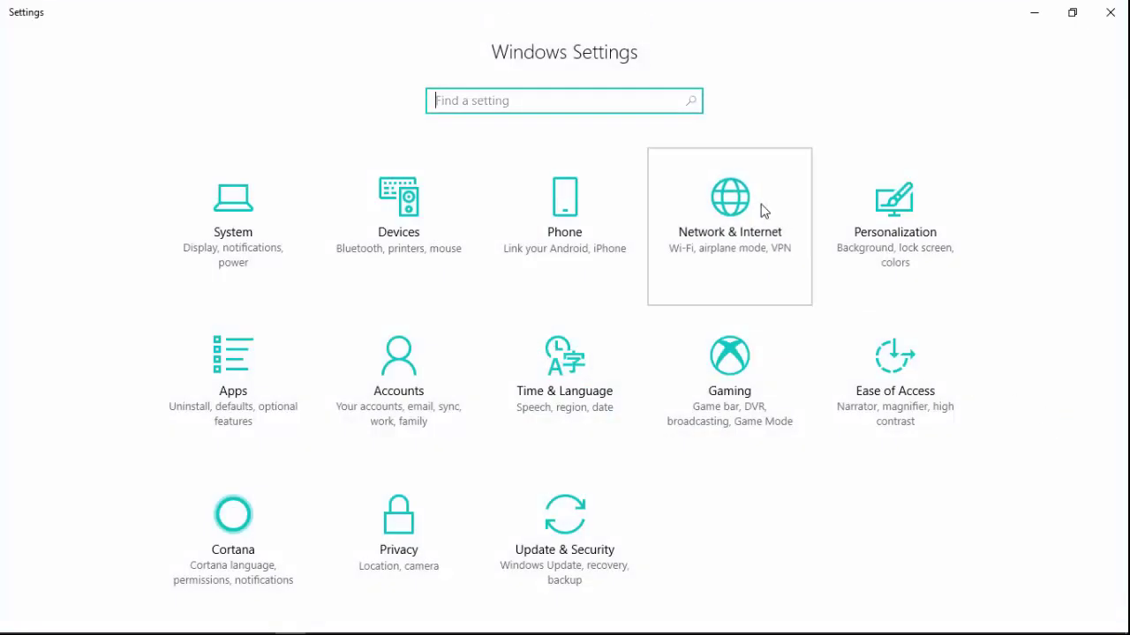
pyautogui.click(765, 212)
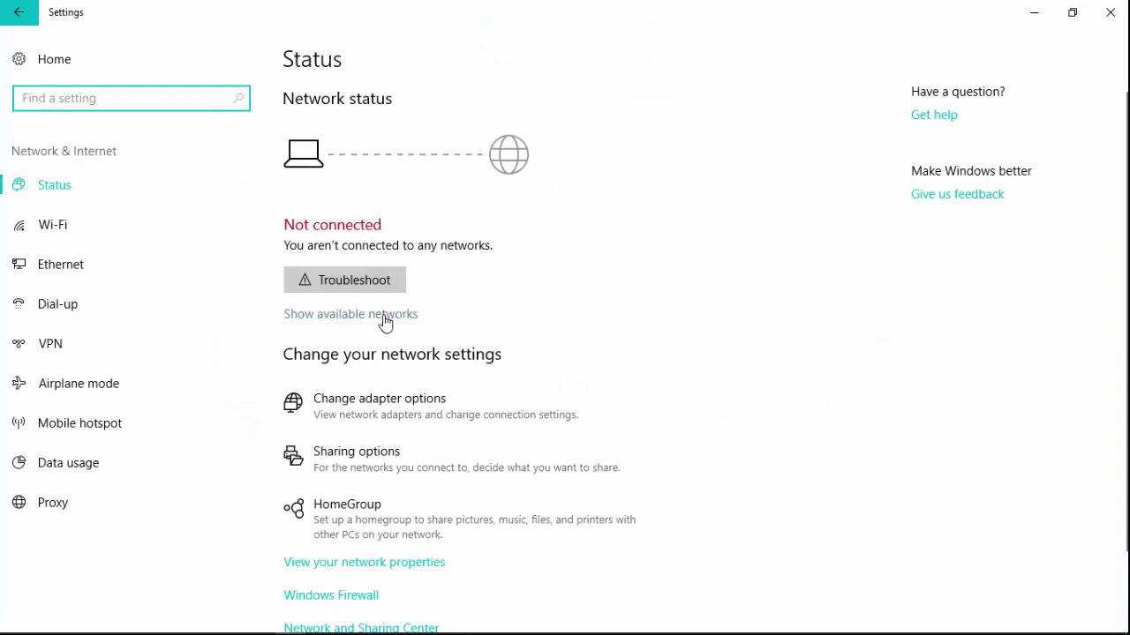
pyautogui.click(175, 227)
pyautogui.click(292, 227)
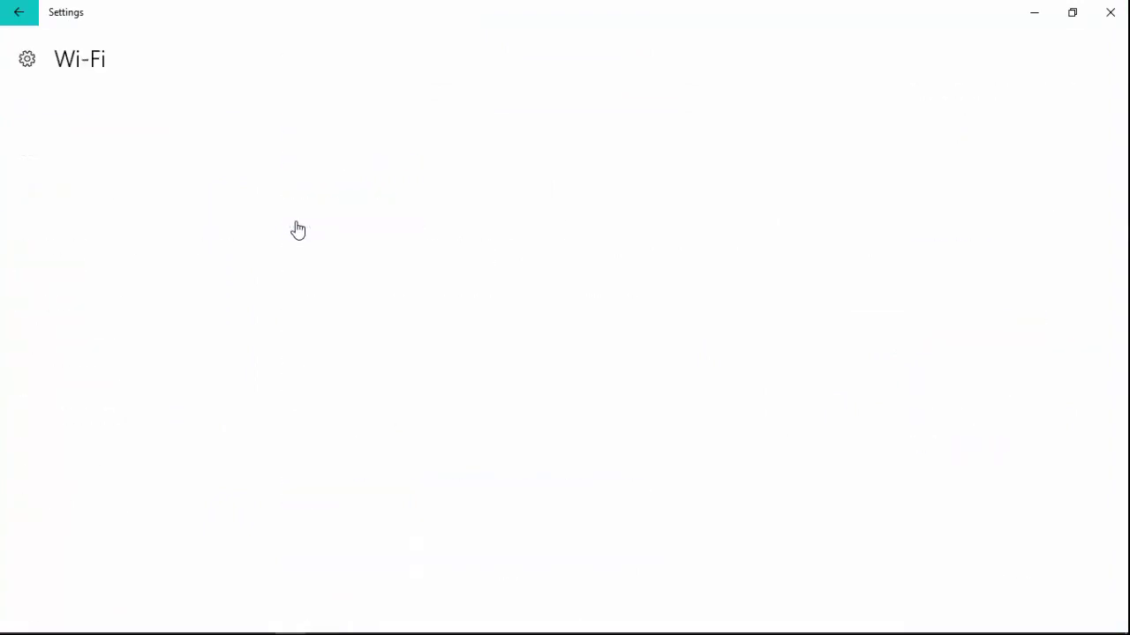
pyautogui.click(64, 156)
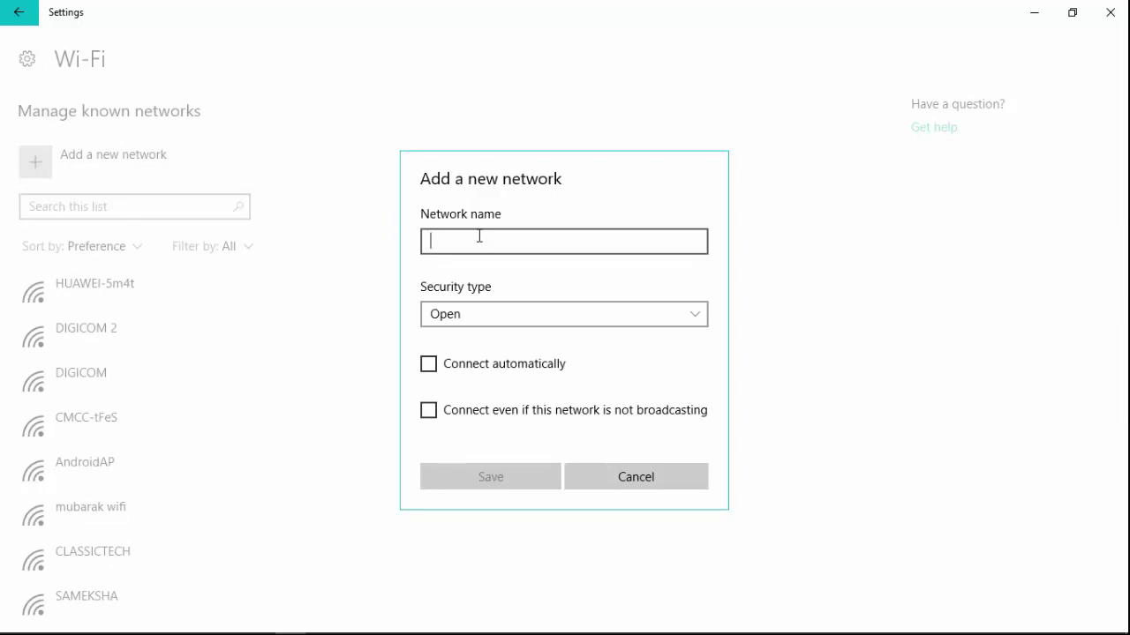
# Step: Save network HOME as WPA2-Personal AES with its key, auto-connect and non-broadcast connecting enabled
pyautogui.write('HOME')
pyautogui.click(492, 312)
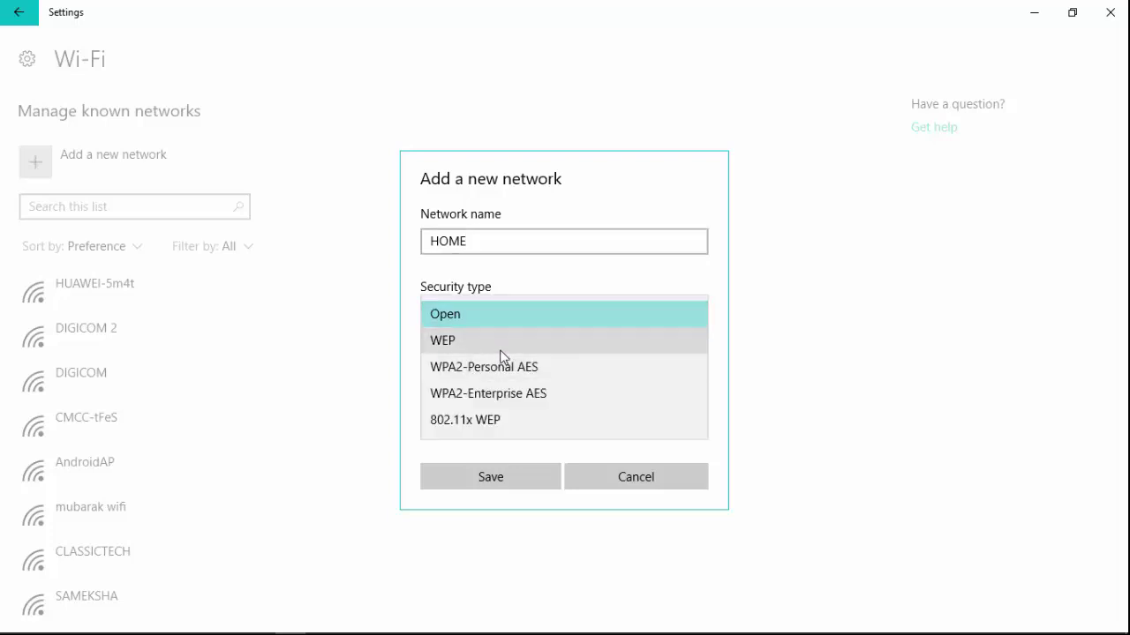
pyautogui.click(501, 367)
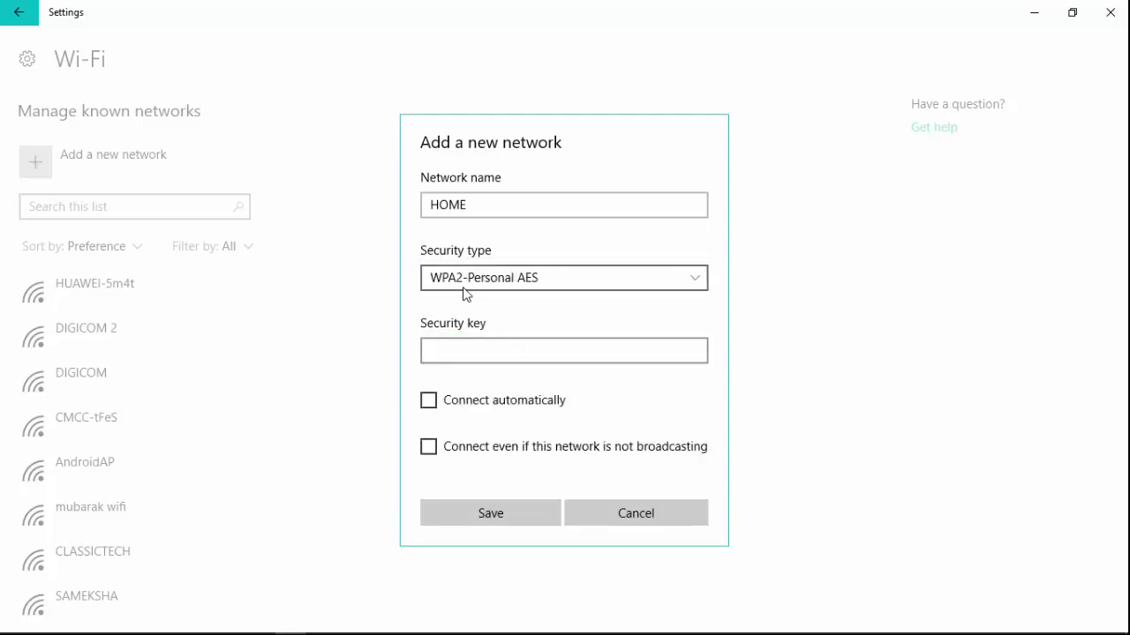
pyautogui.click(509, 351)
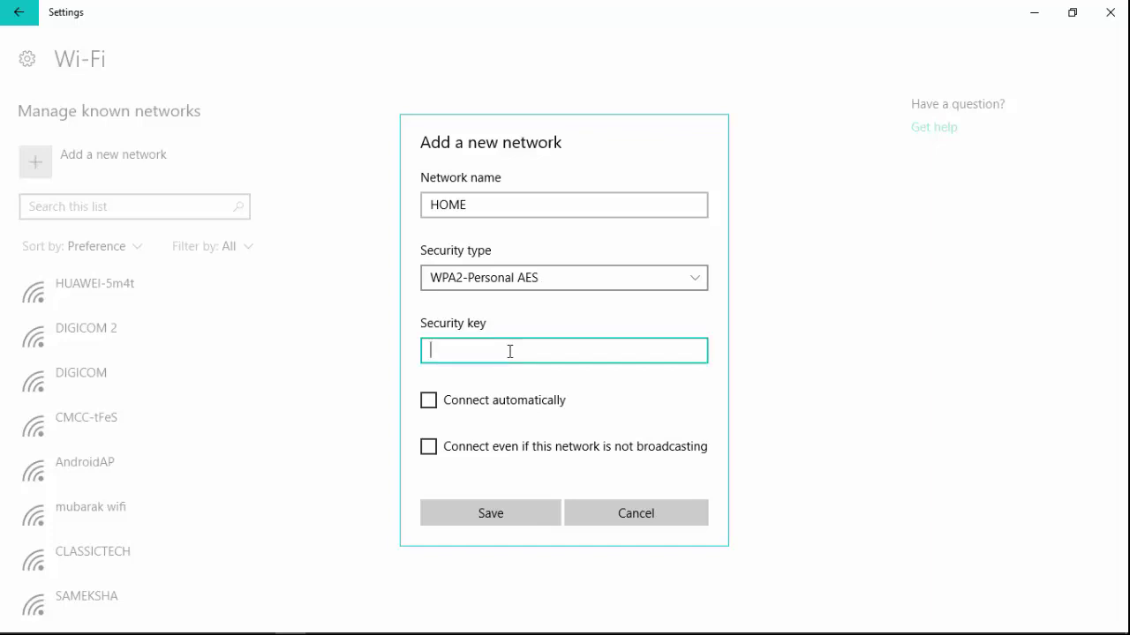
pyautogui.write('12345')
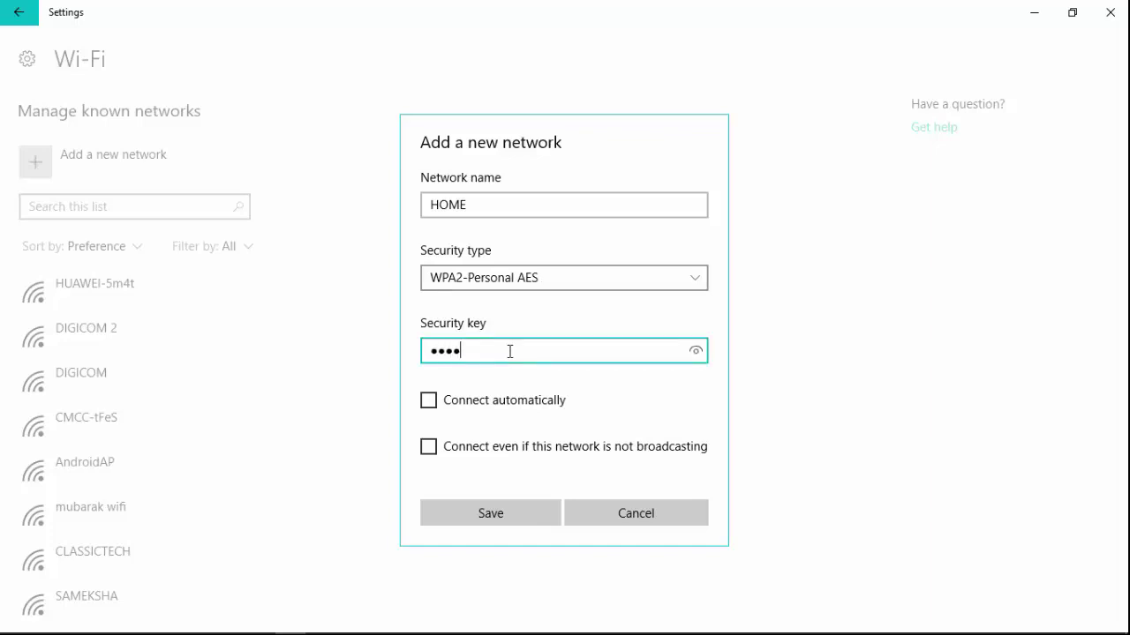
pyautogui.write('678910')
pyautogui.click(429, 401)
pyautogui.click(429, 449)
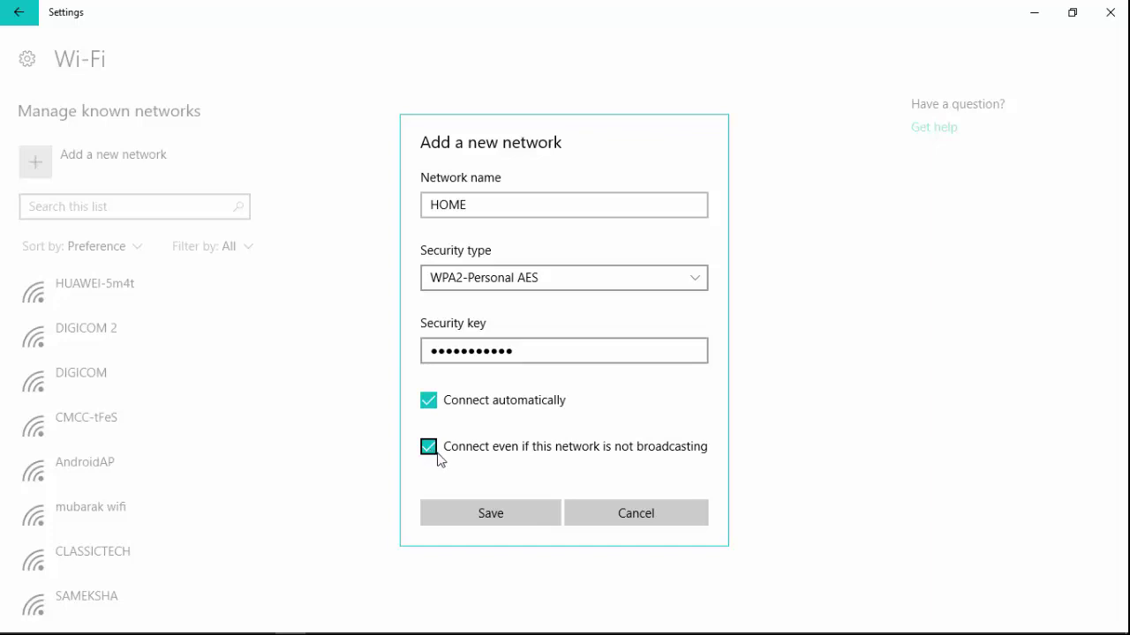
pyautogui.click(485, 511)
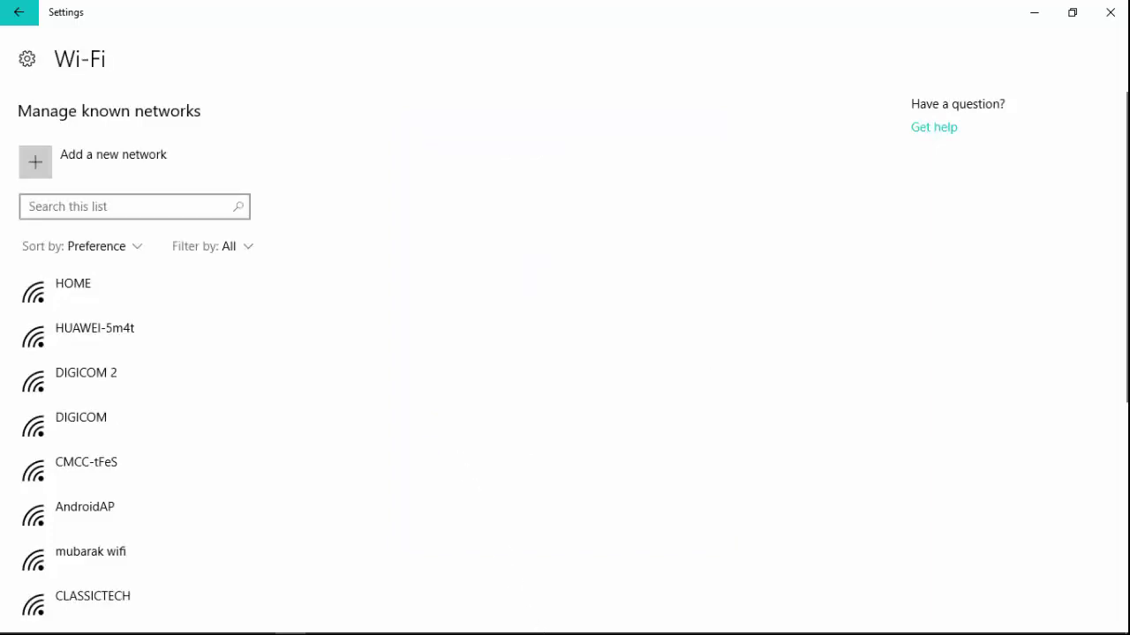
# Step: Show the taskbar's Wi-Fi flyout to confirm HOME is connected and secured
pyautogui.moveTo(291, 633)
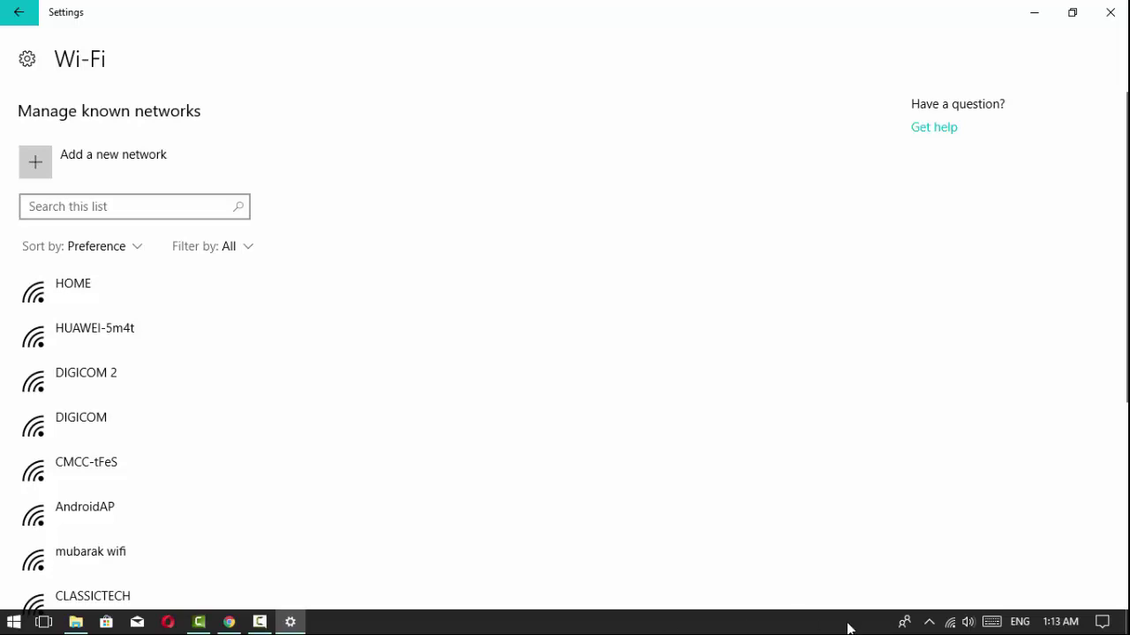
pyautogui.click(951, 626)
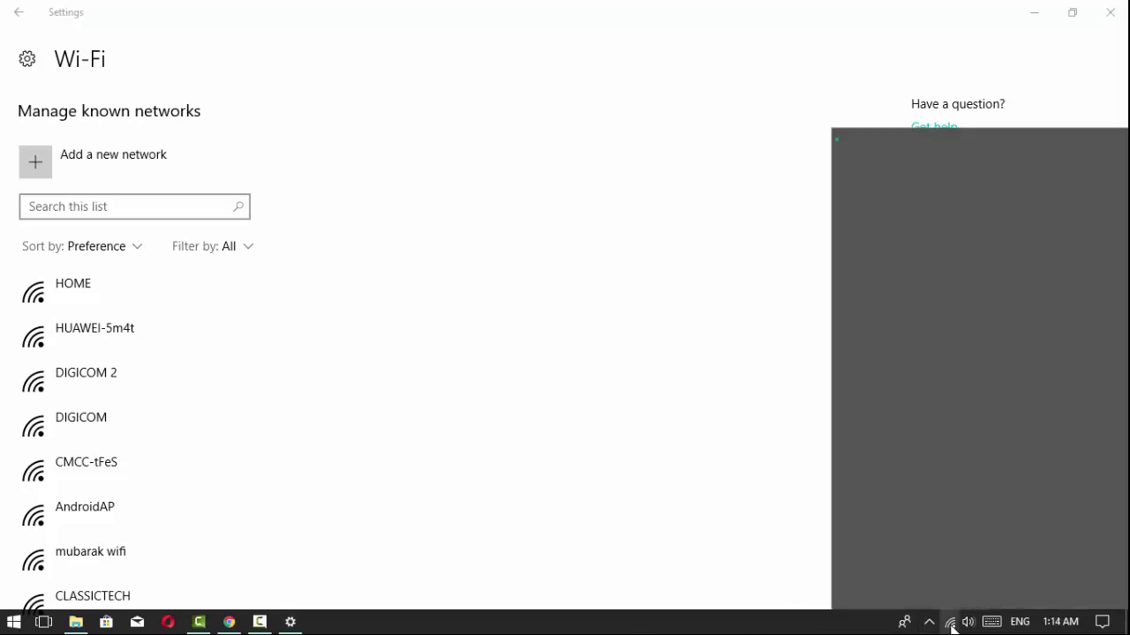